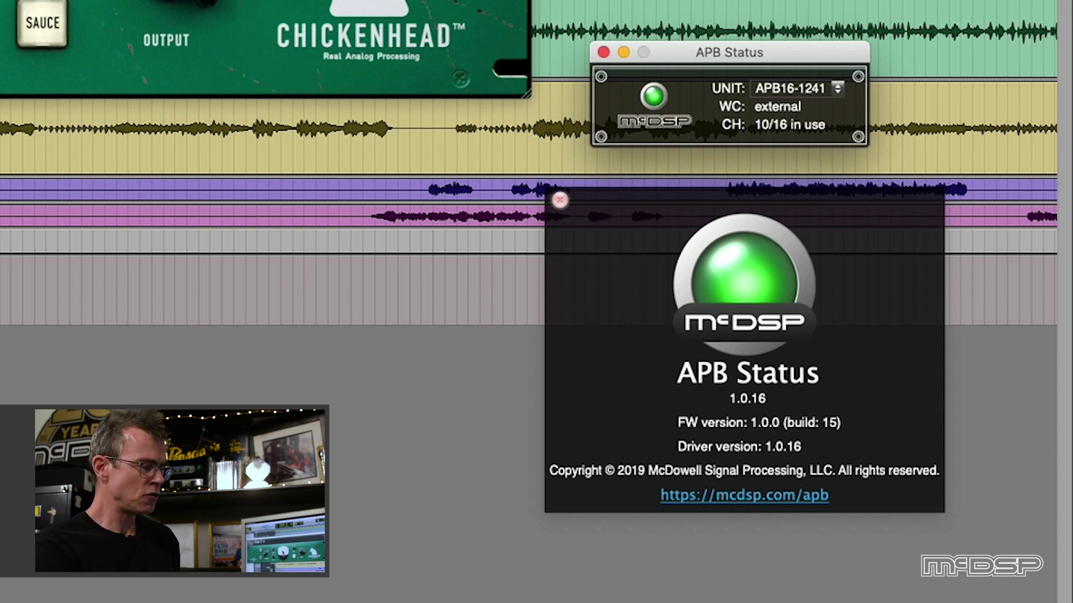
- Move the APB Status window up and right, then check the monitored unit in the UNIT popup
drag(705, 51, 718, 25)
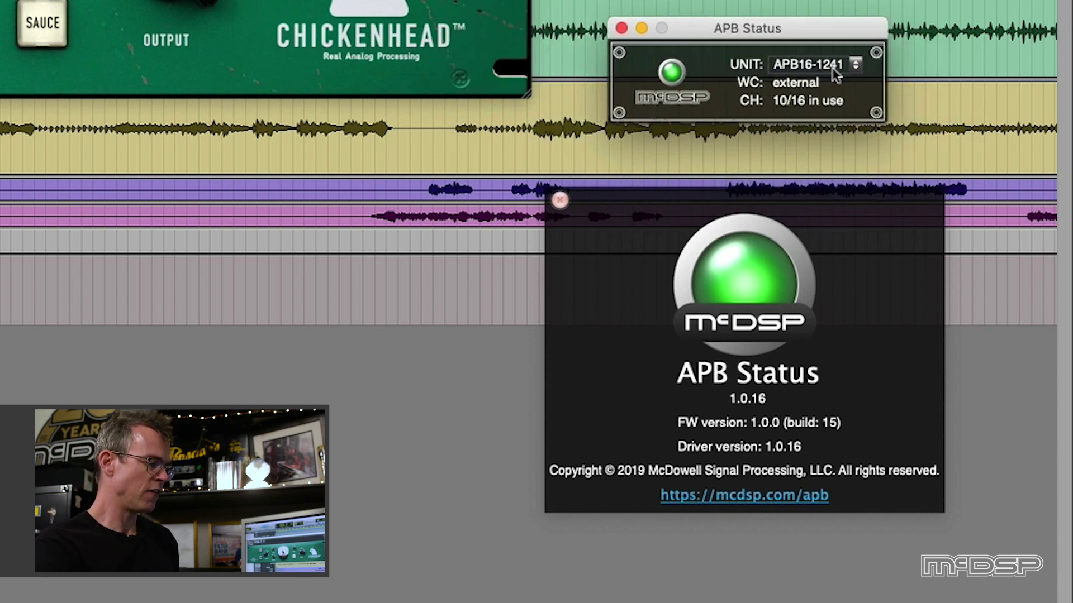
click(854, 65)
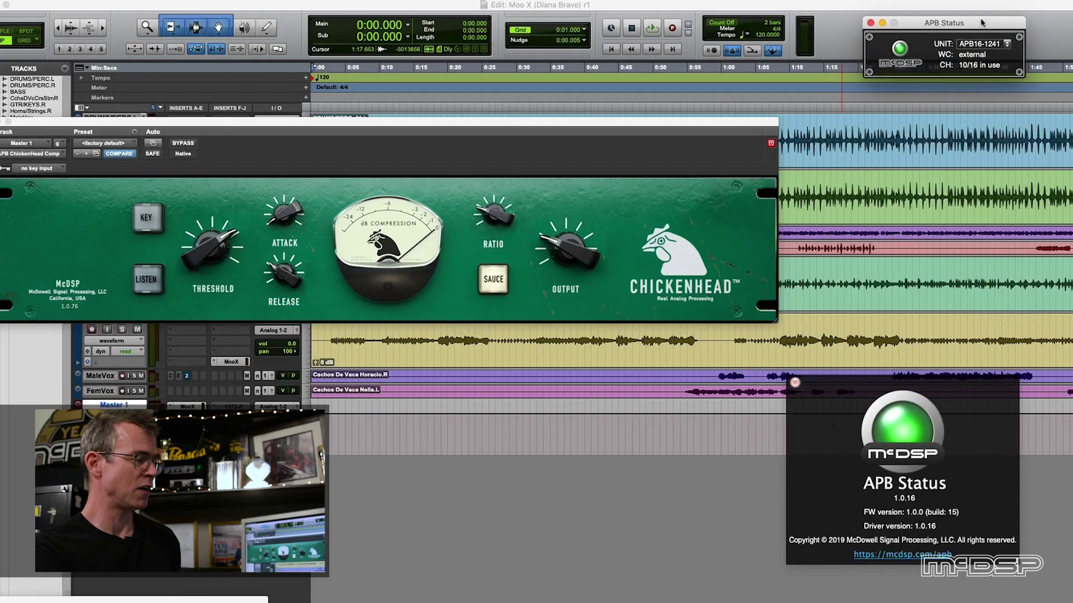
- Park the APB Status window in the top-right corner of the Pro Tools Edit window
drag(982, 23, 989, 6)
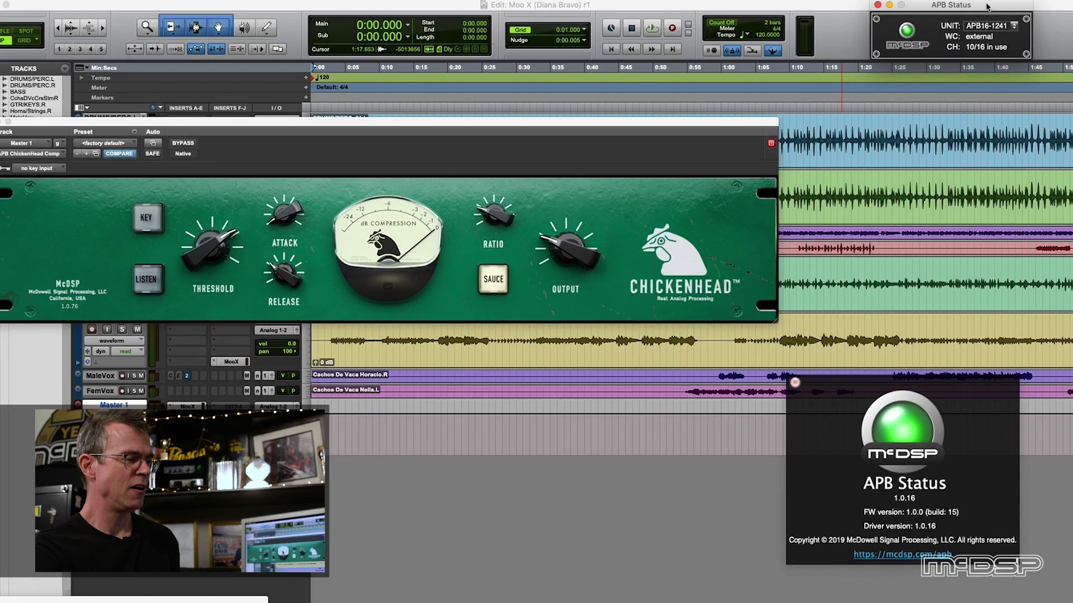